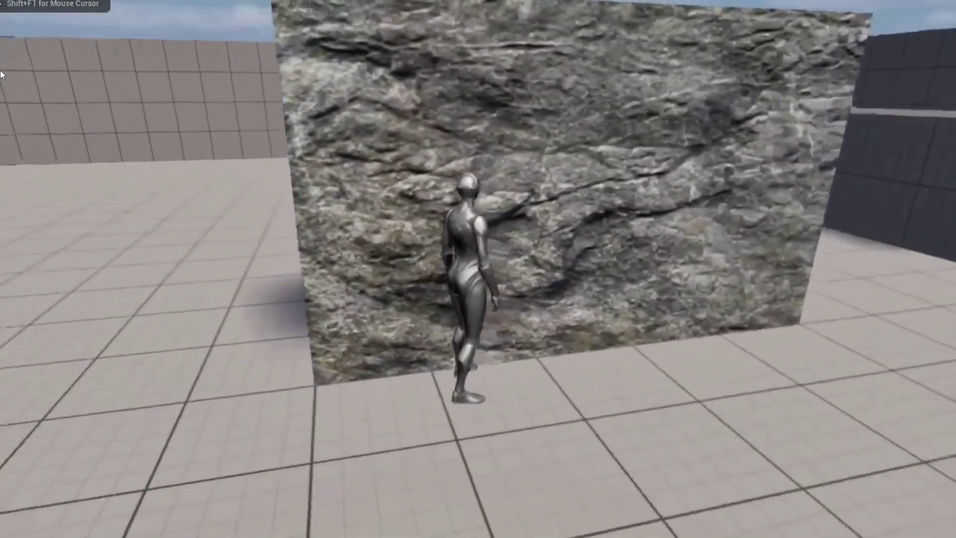
# Walk the character along the rock wall, then stop Play-In-Editor.
pyautogui.press('a')
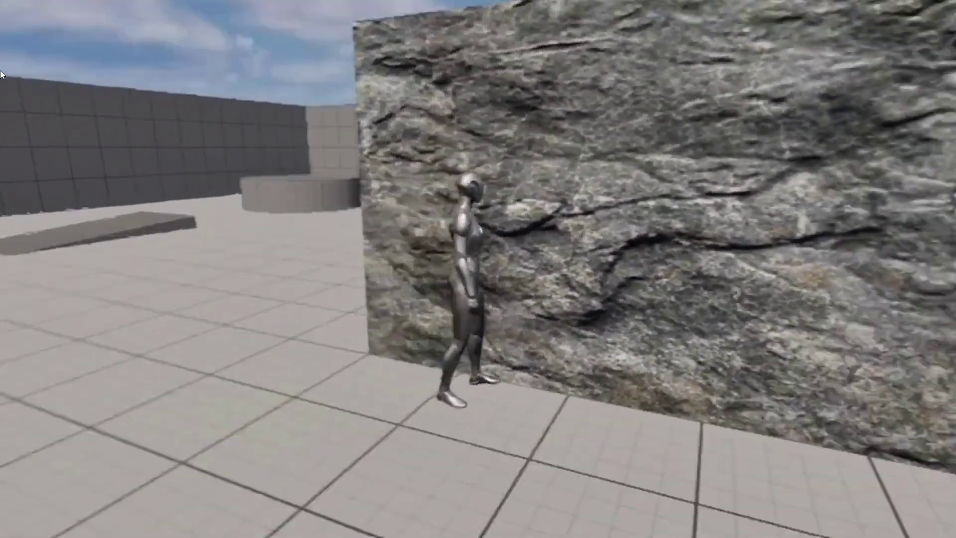
pyautogui.press('Escape')
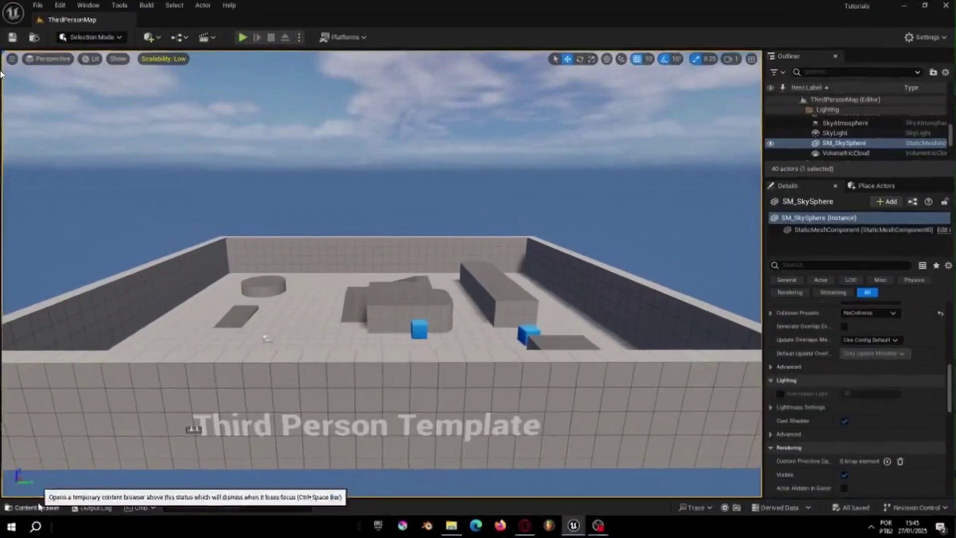
# Create a Material asset named RockMAT in the Content Browser and open it.
pyautogui.click(37, 507)
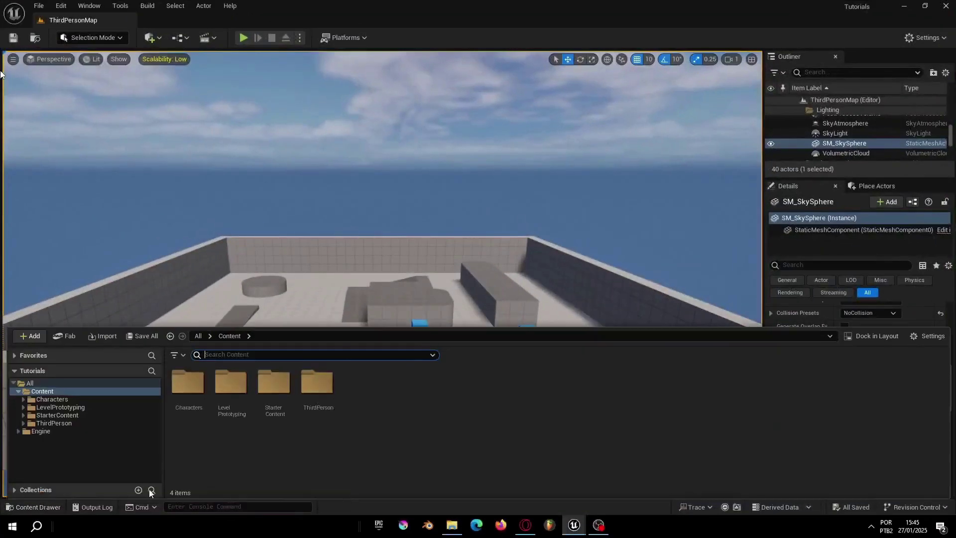
pyautogui.rightClick(396, 418)
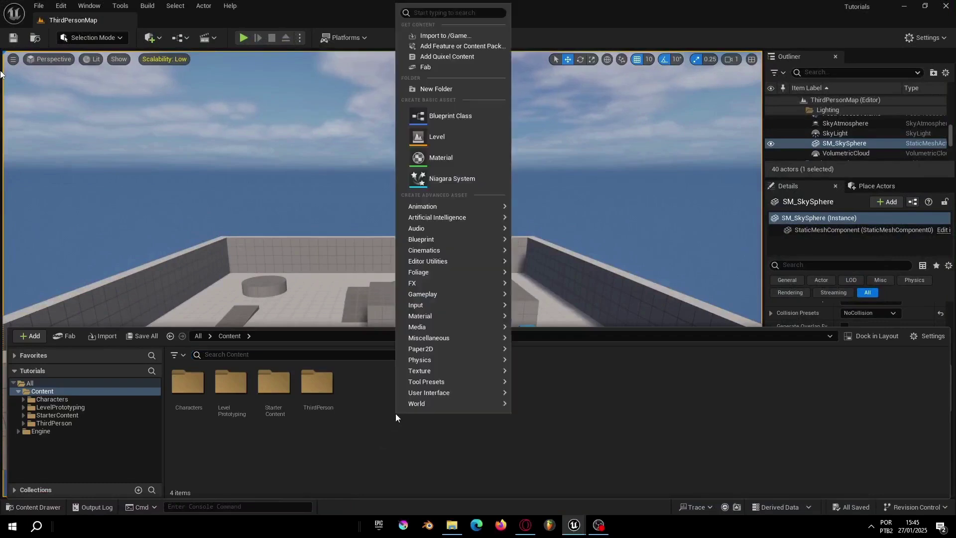
pyautogui.click(441, 158)
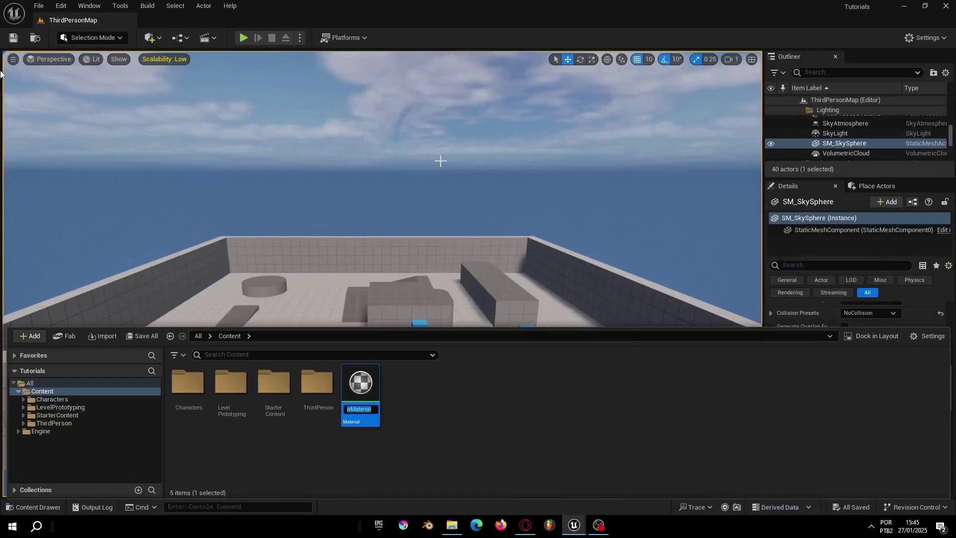
pyautogui.doubleClick(353, 390)
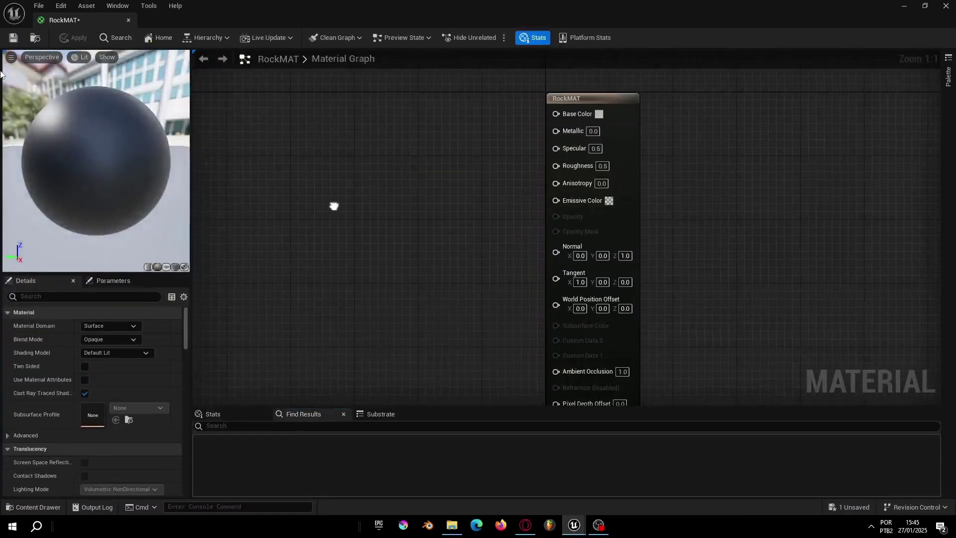
# Add a T_Rock_Basalt_N texture sample, two Multiply nodes and a Constant to RockMAT's graph.
pyautogui.moveTo(307, 162); pyautogui.dragTo(393, 252, button='right')
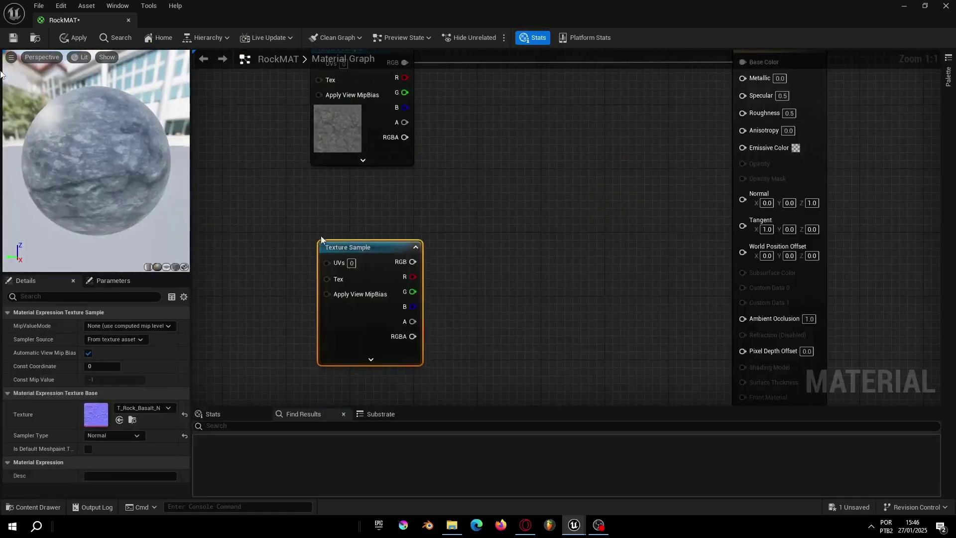
pyautogui.moveTo(485, 287); pyautogui.dragTo(439, 229, button='right')
pyautogui.write('multiply')
pyautogui.press('Return')
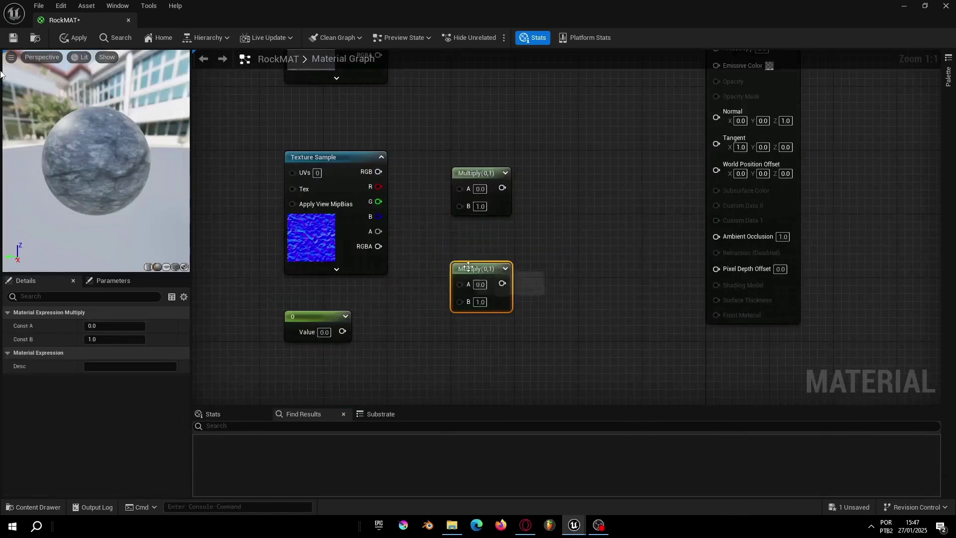
pyautogui.click(525, 342)
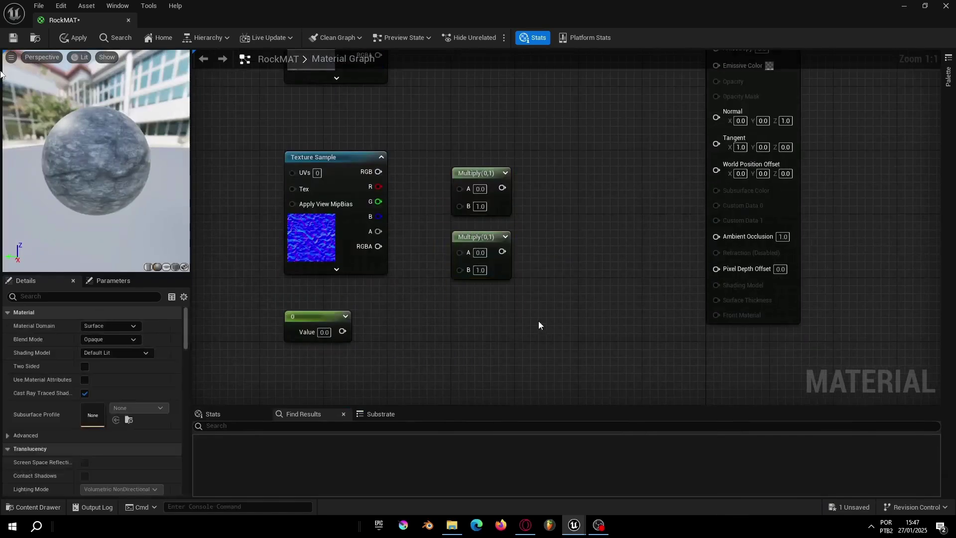
# Insert a MakeFloat3 node from the 'make' search and wire the texture's R into the upper Multiply.
pyautogui.rightClick(562, 186)
pyautogui.write('make ')
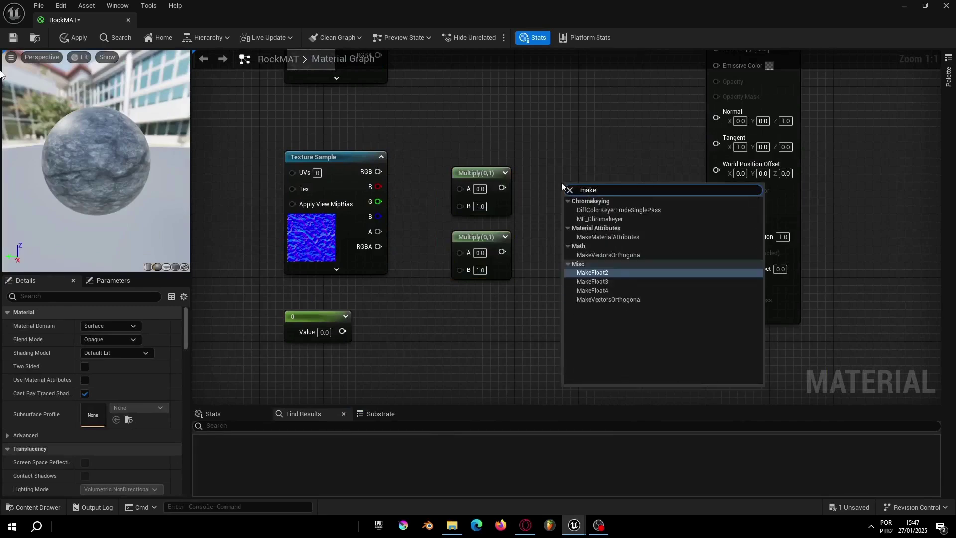
pyautogui.write('v')
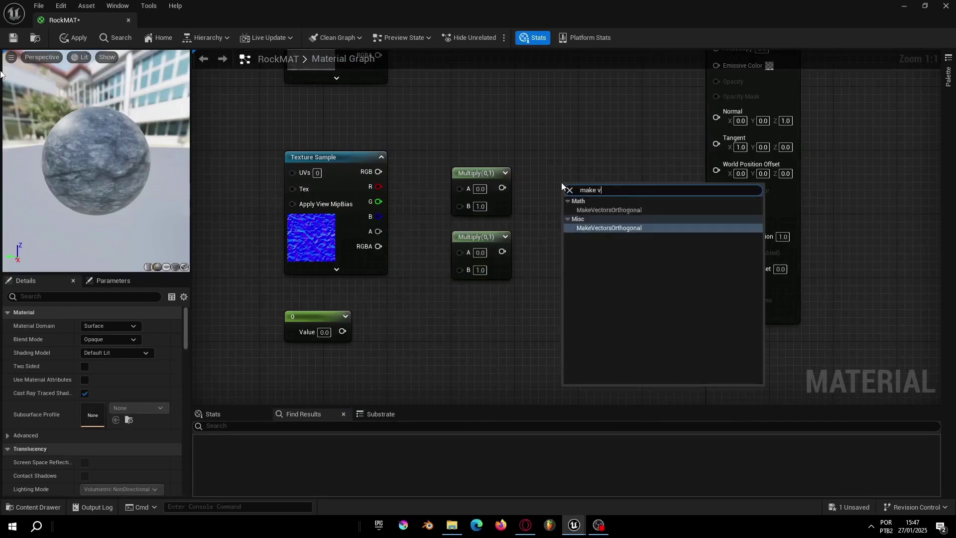
pyautogui.press('BackSpace')
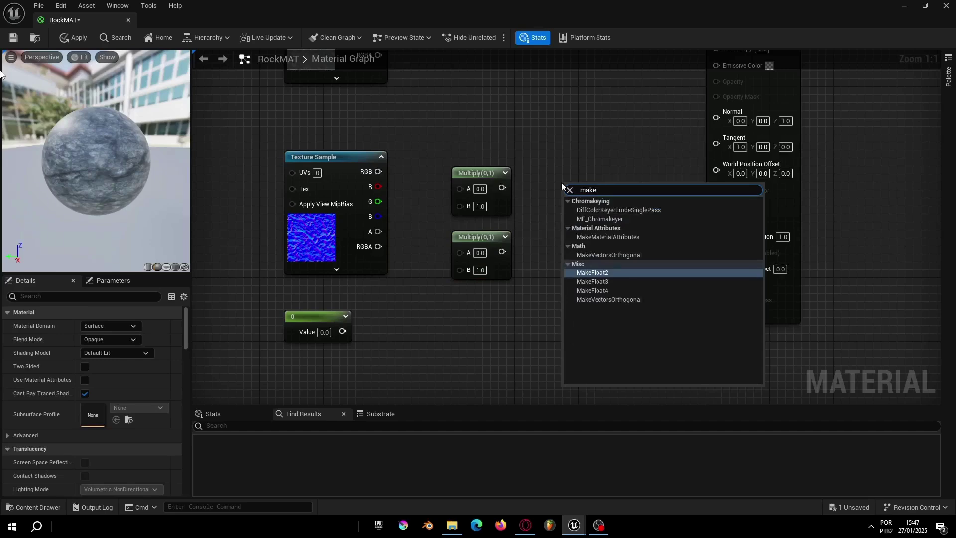
pyautogui.press('Down')
pyautogui.press('Return')
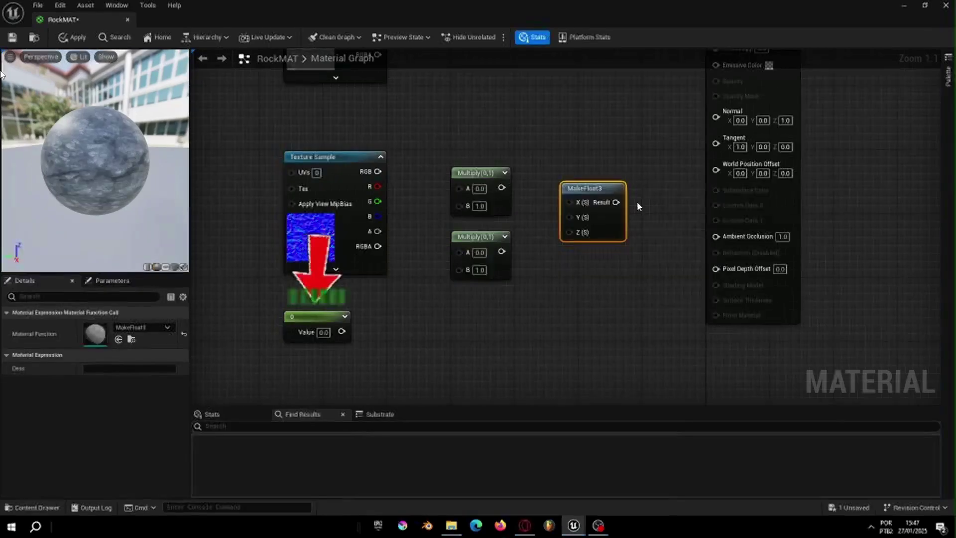
pyautogui.moveTo(587, 184); pyautogui.dragTo(605, 176)
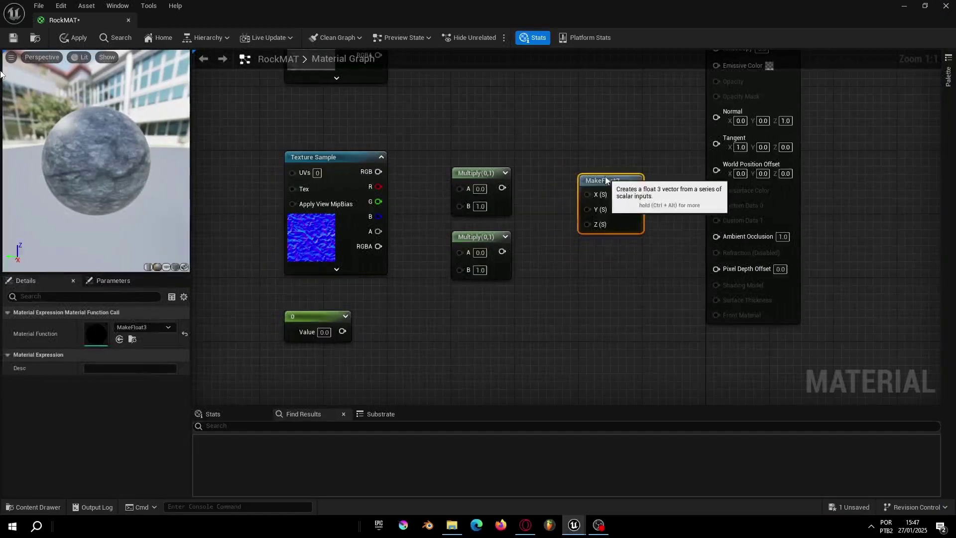
pyautogui.moveTo(379, 187); pyautogui.dragTo(461, 188)
# Wire G into the lower Multiply, B into MakeFloat3 Z, and both Multiply results into X and Y.
pyautogui.click(476, 172)
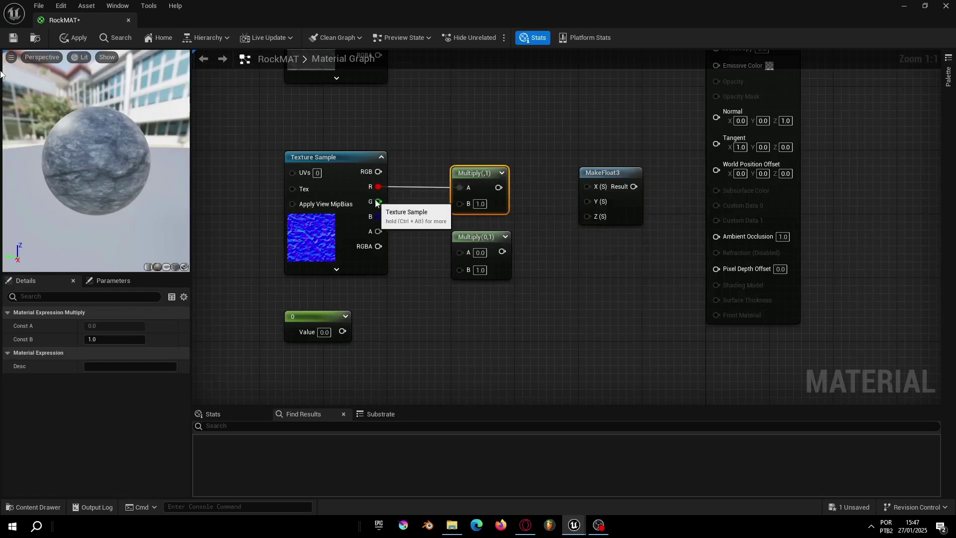
pyautogui.moveTo(377, 201); pyautogui.dragTo(459, 252)
pyautogui.moveTo(379, 217); pyautogui.dragTo(590, 215)
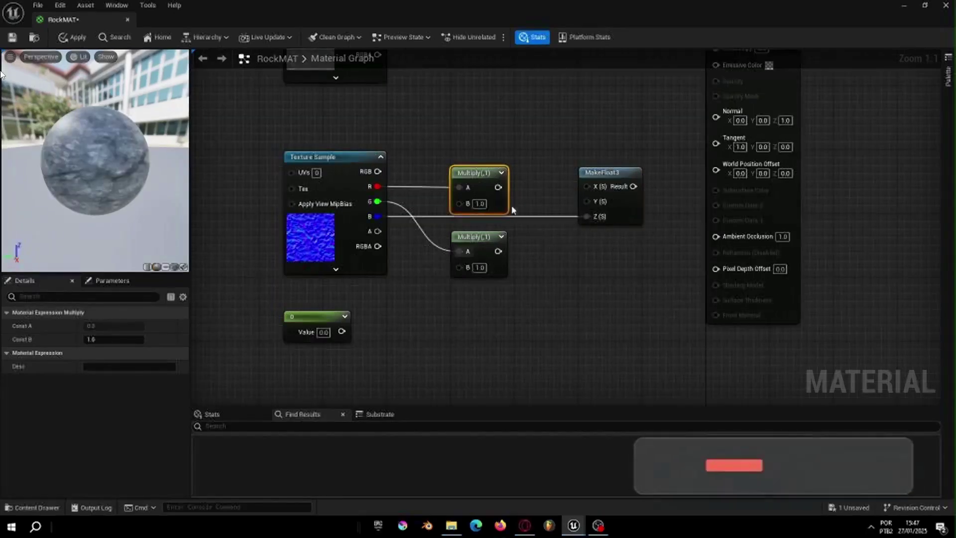
pyautogui.moveTo(499, 187); pyautogui.dragTo(604, 190)
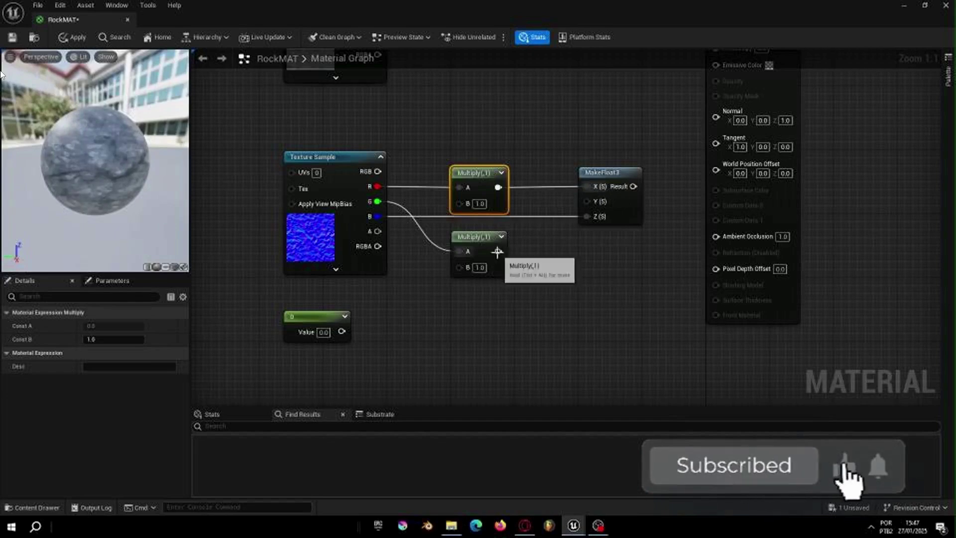
pyautogui.moveTo(498, 251)
pyautogui.mouseDown()
pyautogui.moveTo(587, 200)
pyautogui.moveTo(669, 219)
pyautogui.mouseUp()
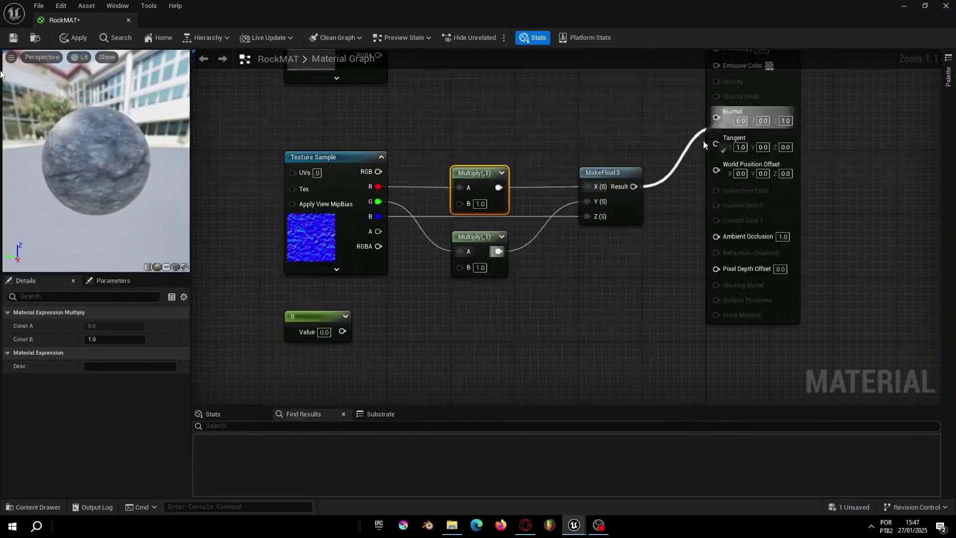
pyautogui.click(459, 341)
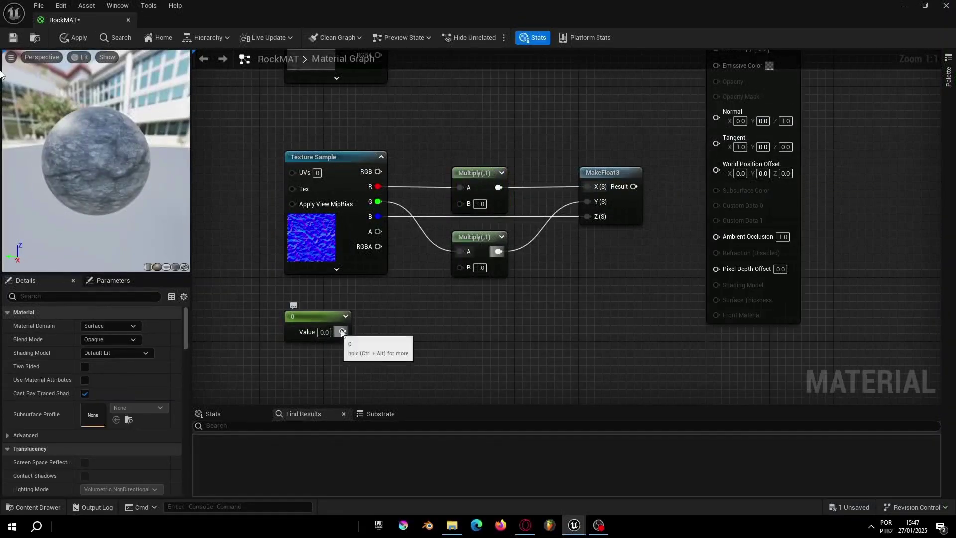
# Feed the Constant into both Multiply B pins and MakeFloat3's result into Normal.
pyautogui.moveTo(343, 331); pyautogui.dragTo(455, 207)
pyautogui.moveTo(342, 332); pyautogui.dragTo(459, 202)
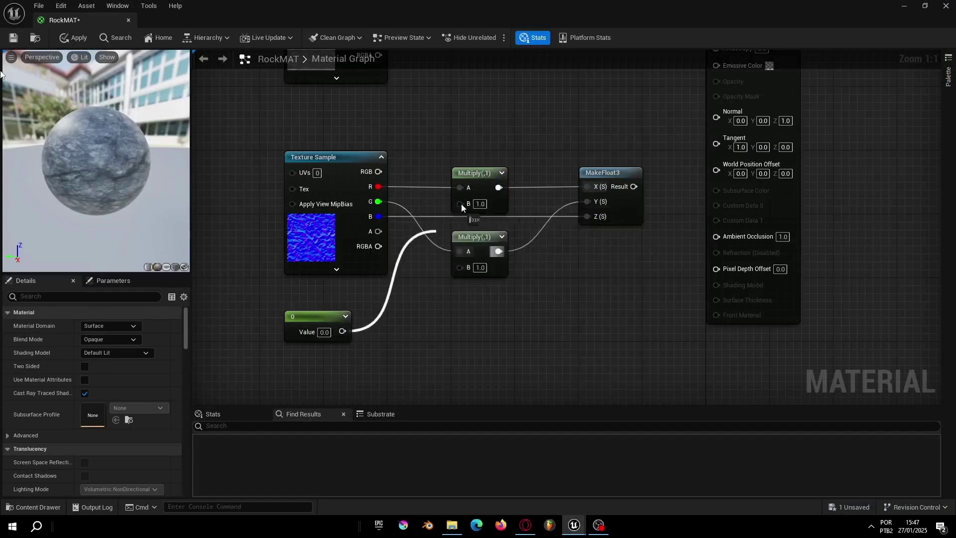
pyautogui.moveTo(340, 331); pyautogui.dragTo(459, 266)
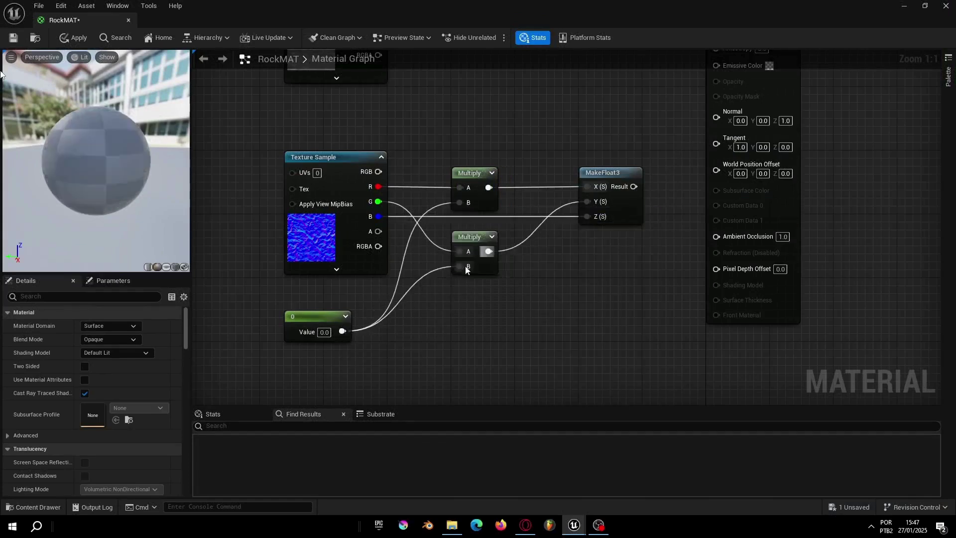
pyautogui.moveTo(634, 187); pyautogui.dragTo(716, 112)
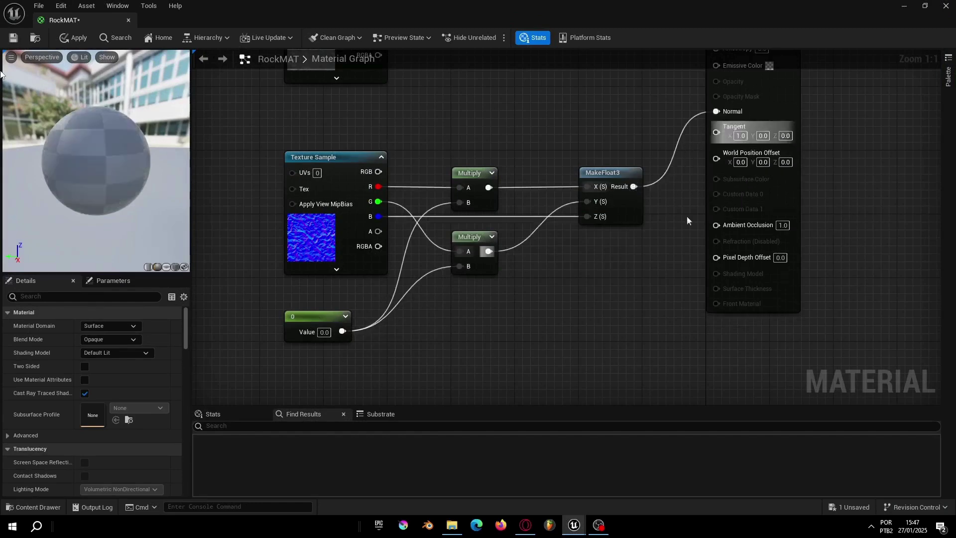
# Set the Constant to 1, apply RockMAT, and switch back to ThirdPersonMap.
pyautogui.click(324, 332)
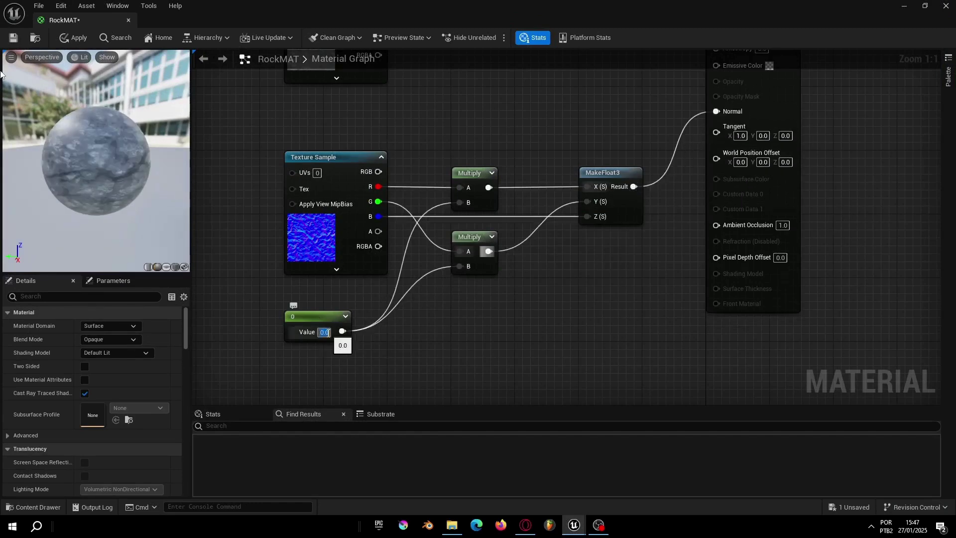
pyautogui.write('1')
pyautogui.press('Return')
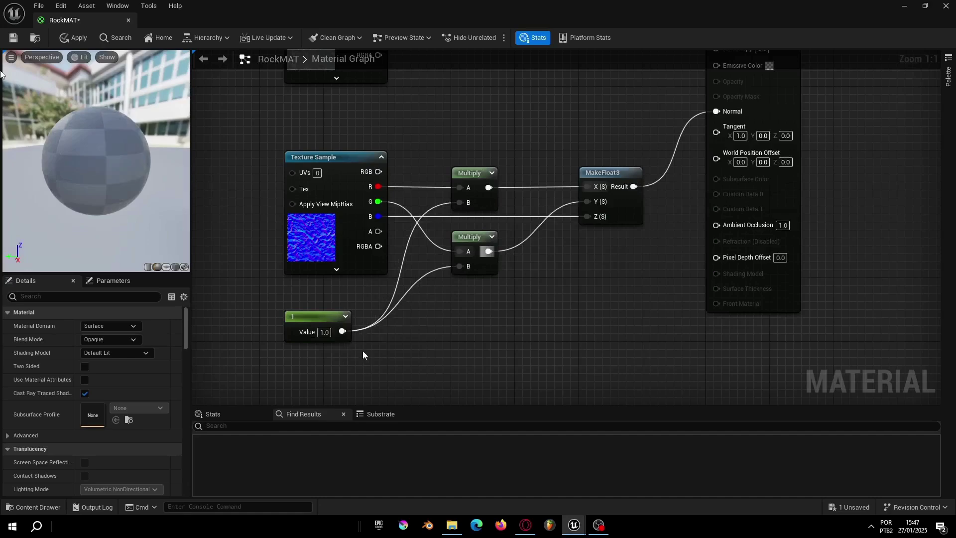
pyautogui.click(71, 39)
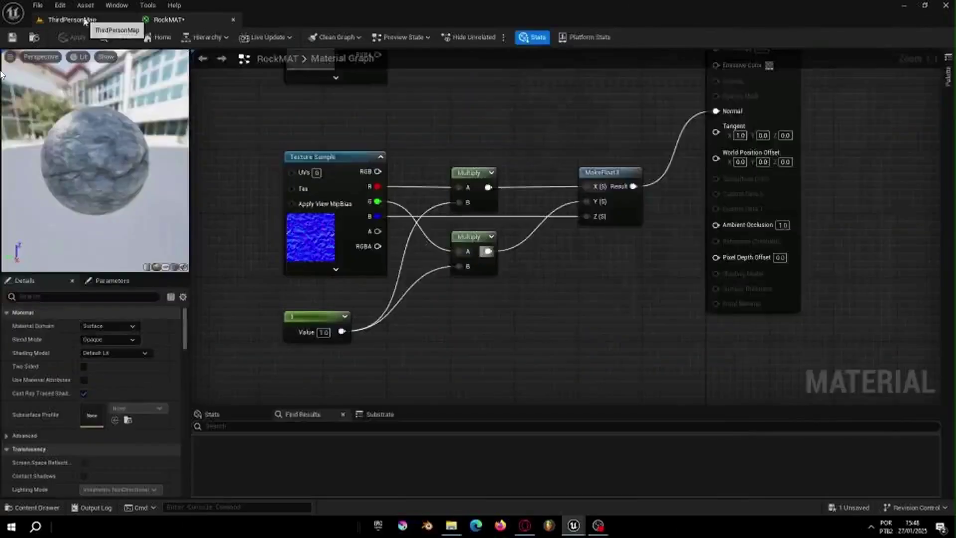
pyautogui.click(72, 19)
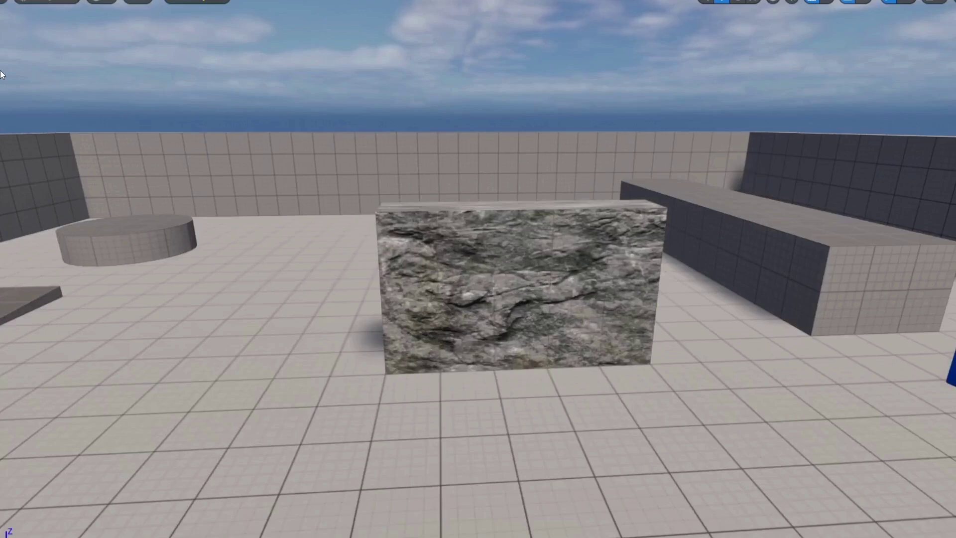
# Save all assets, then walk the character beside the rock-textured wall in play mode.
pyautogui.hotkey('ctrl', 's')
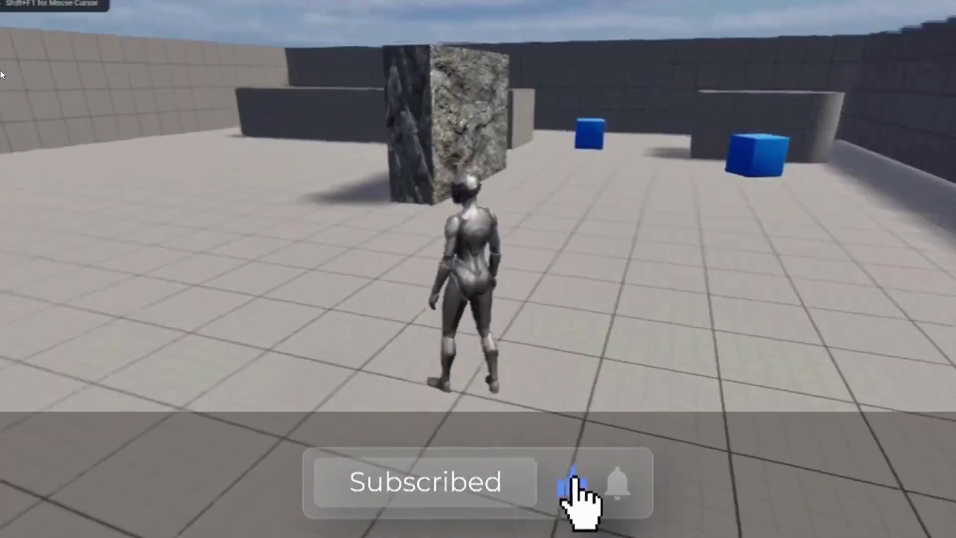
pyautogui.press('w')
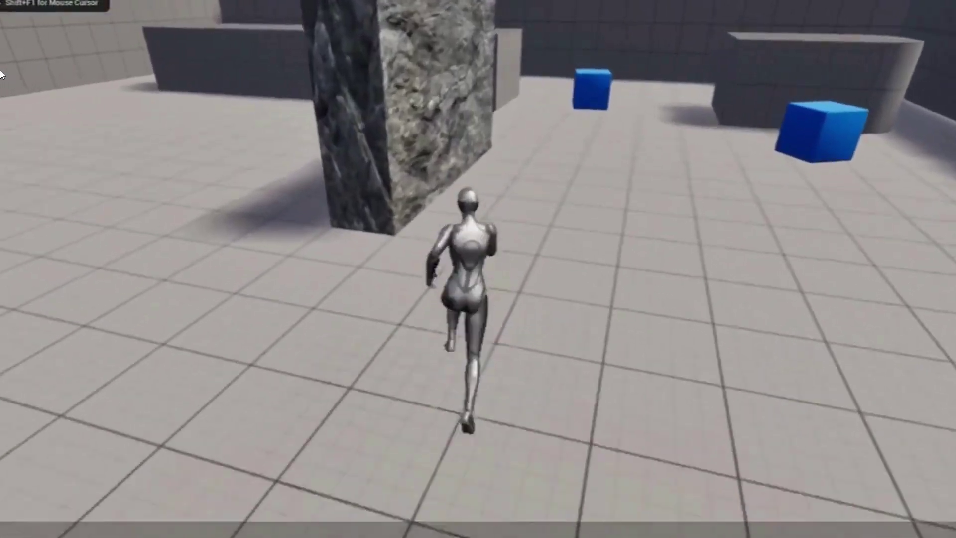
pyautogui.press('a')
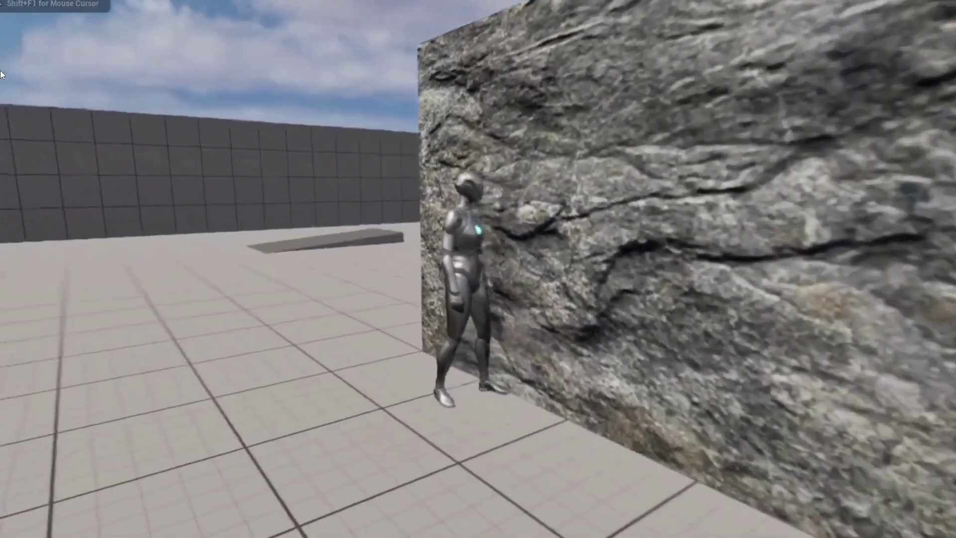
pyautogui.press('w')
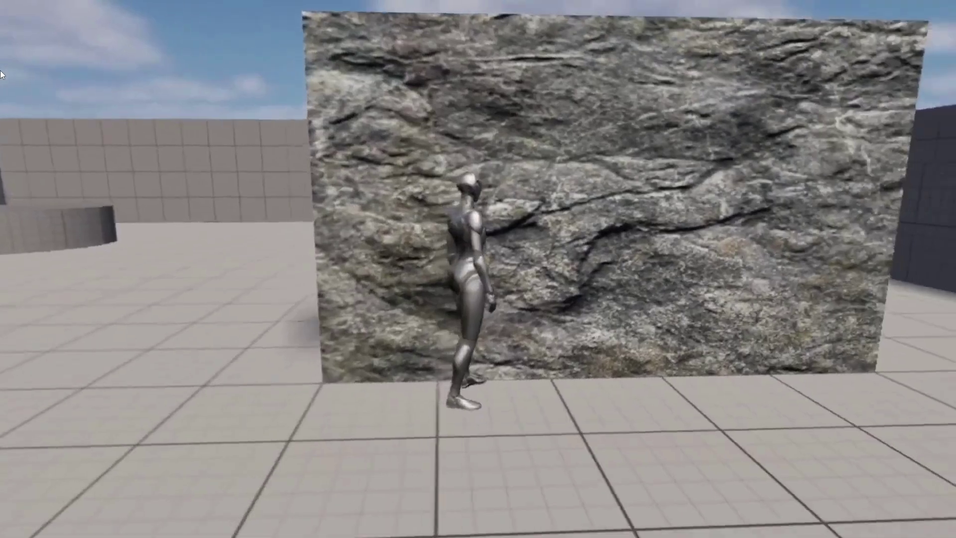